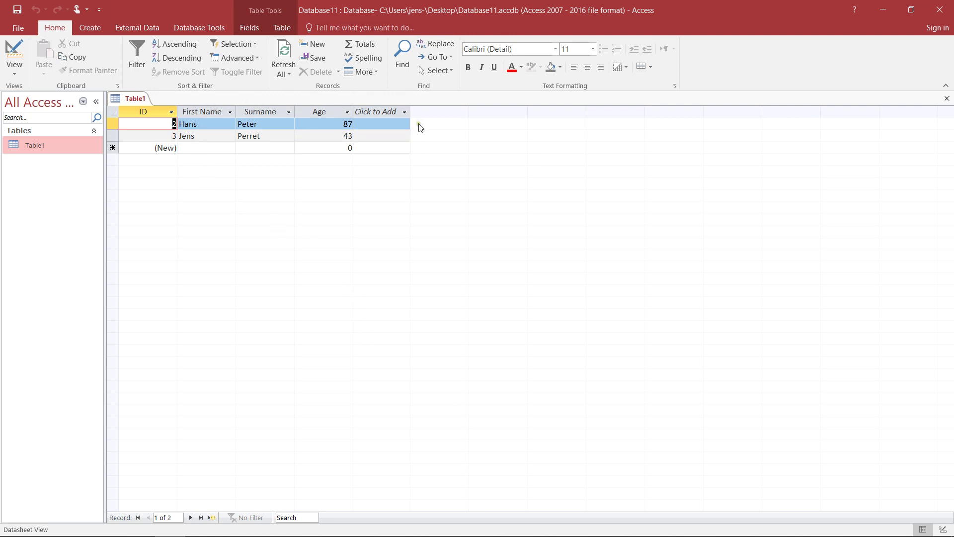
Switch Table1 to Design view to list its ID, First Name, Surname and Age fields.
{"action": "left_click", "coordinate": [13, 76]}
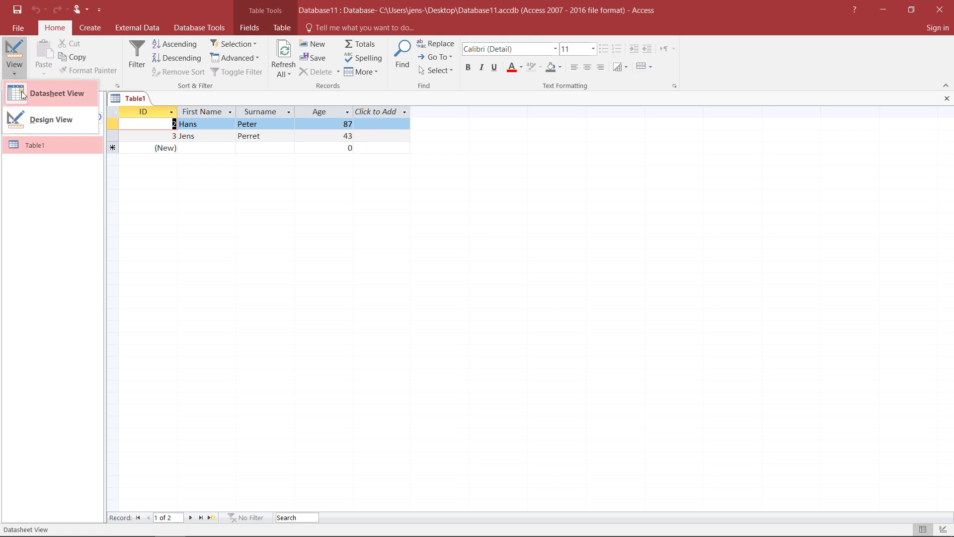
{"action": "left_click", "coordinate": [42, 117]}
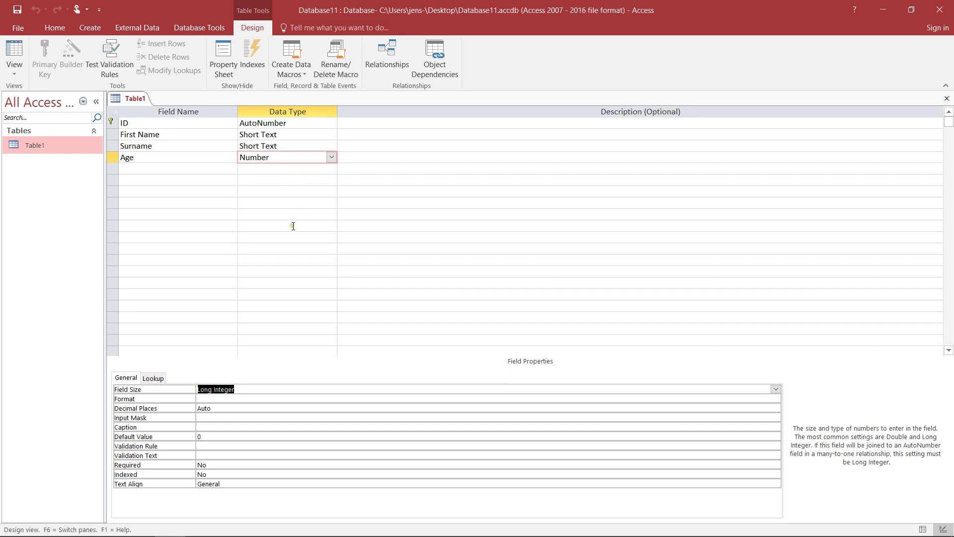
{"action": "left_click", "coordinate": [258, 157]}
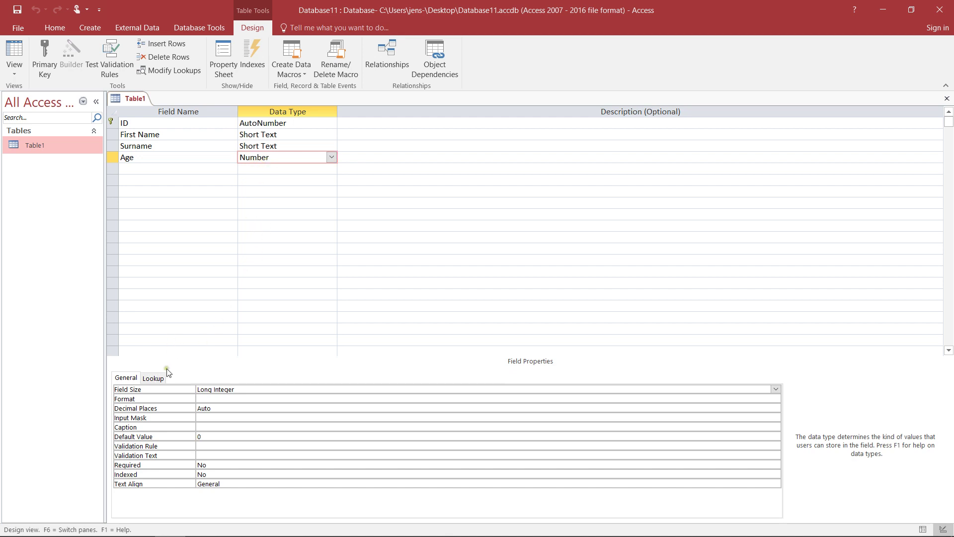
{"action": "left_click", "coordinate": [135, 390]}
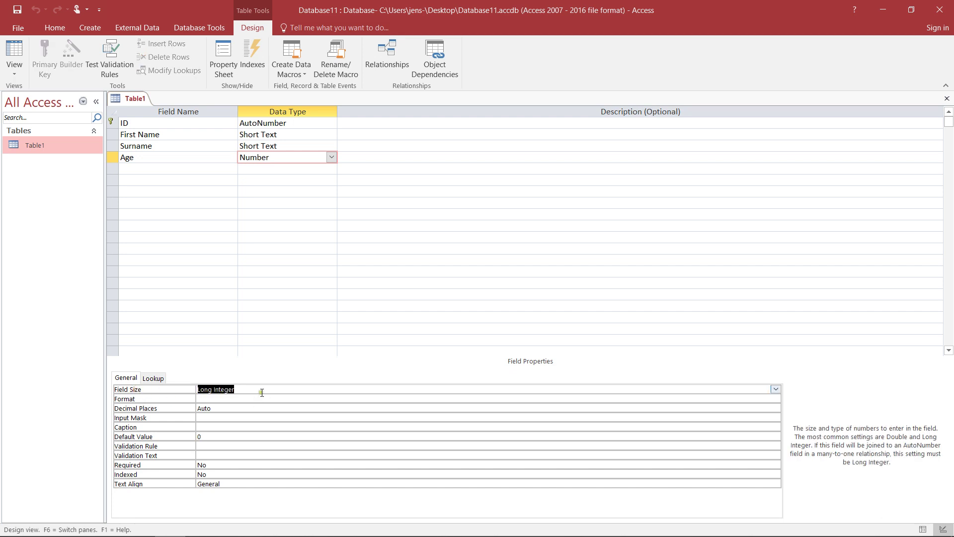
{"action": "left_click", "coordinate": [778, 389]}
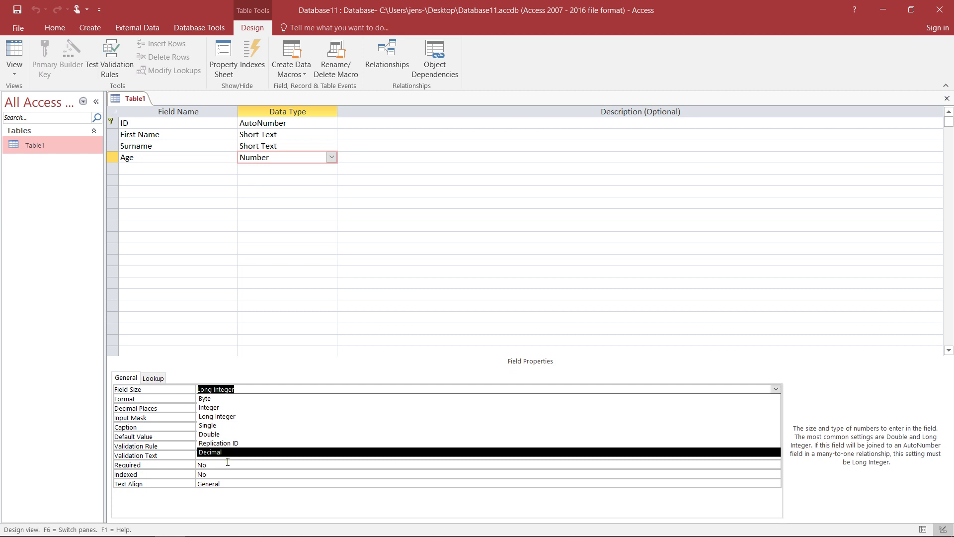
{"action": "left_click", "coordinate": [263, 373]}
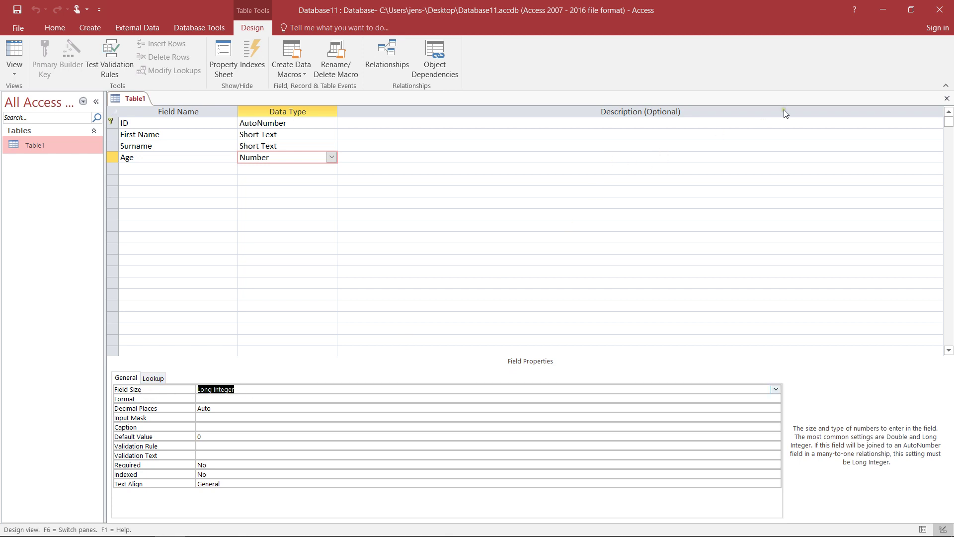
Return to Datasheet view and change the first record's Age from 87 to 66,8, stored as 67.
{"action": "left_click", "coordinate": [11, 74]}
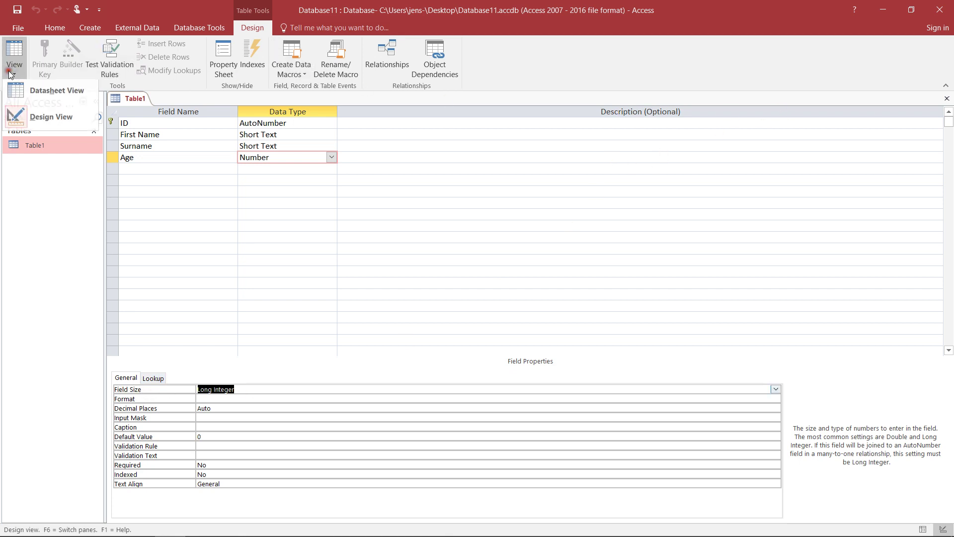
{"action": "left_click", "coordinate": [35, 92]}
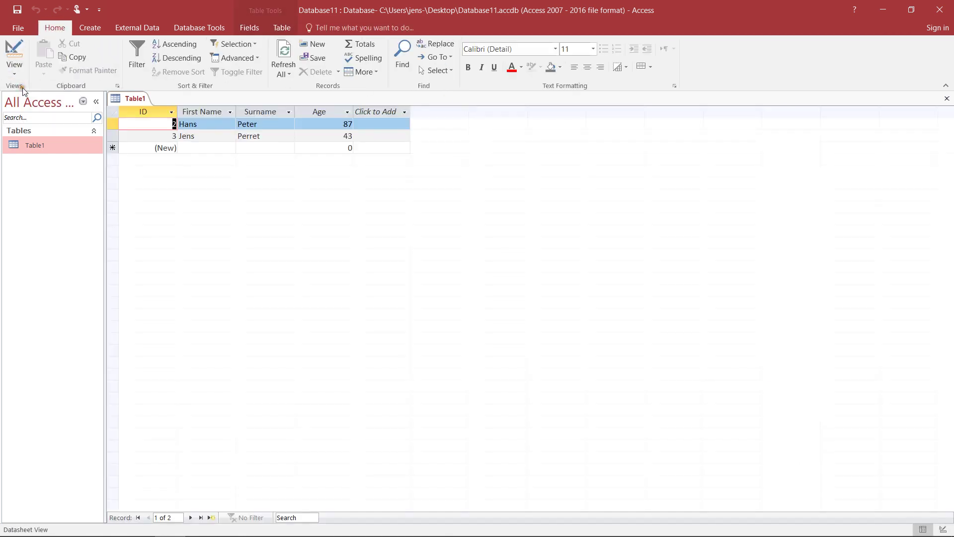
{"action": "left_click", "coordinate": [339, 125]}
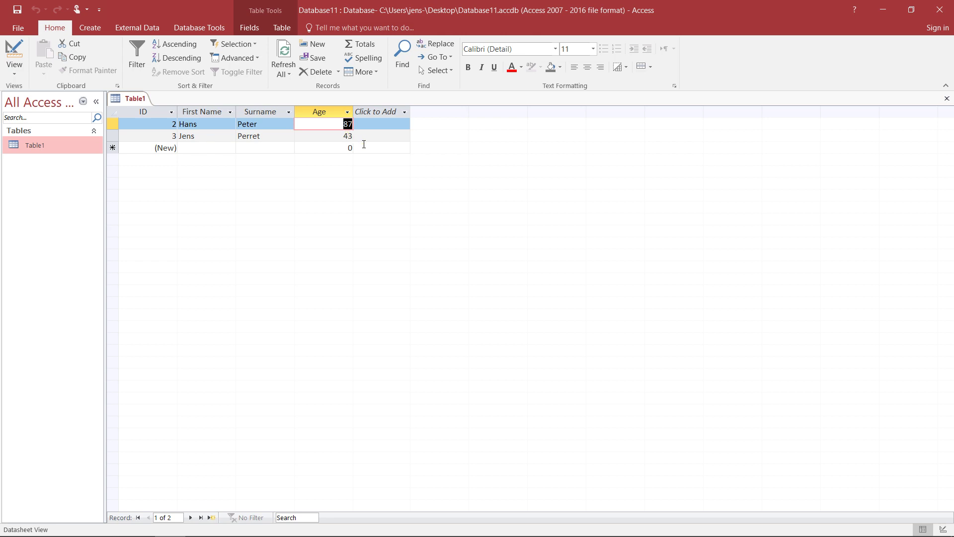
{"action": "type", "text": "66,8"}
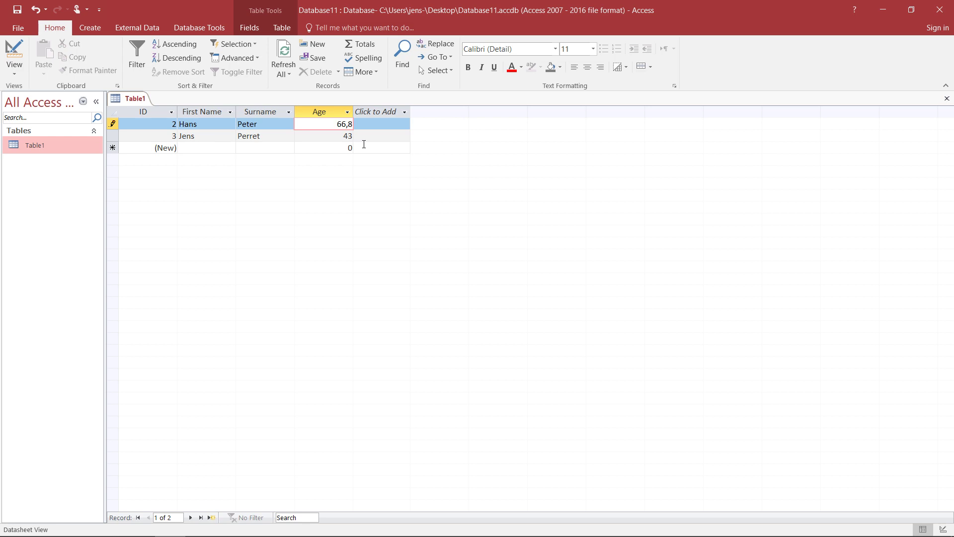
{"action": "key", "text": "Return"}
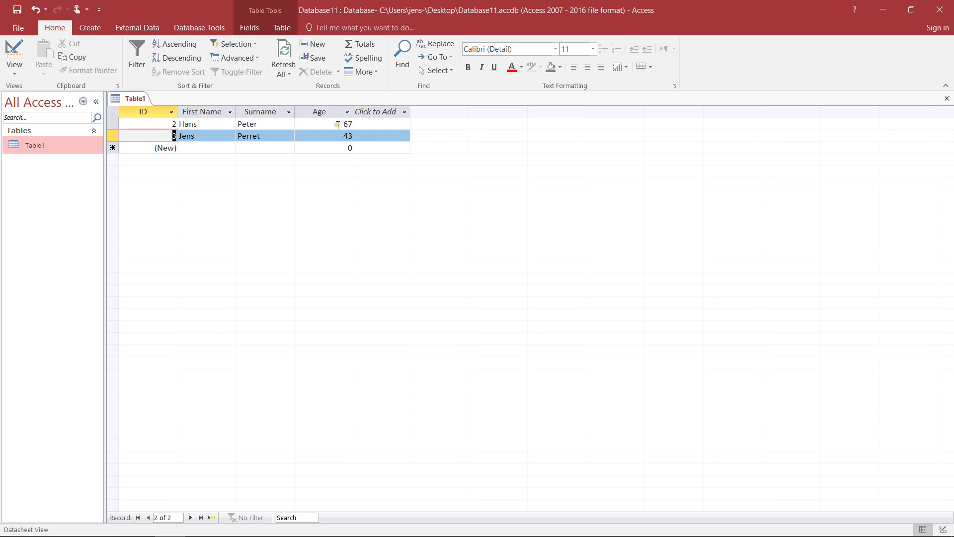
Reopen Table1 in Design view and place the cursor in the Age field's Validation Rule box.
{"action": "left_click", "coordinate": [14, 69]}
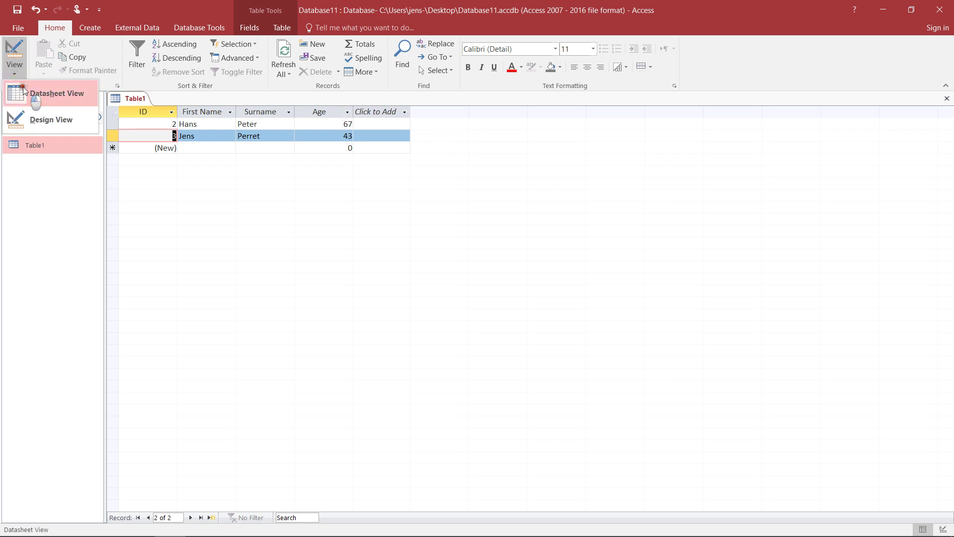
{"action": "left_click", "coordinate": [32, 100]}
{"action": "left_click", "coordinate": [18, 73]}
{"action": "left_click", "coordinate": [33, 124]}
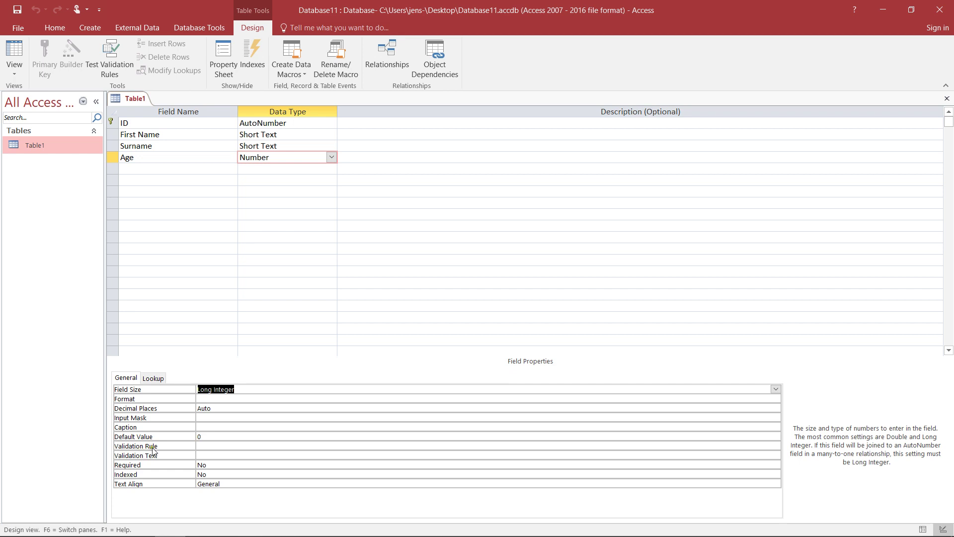
{"action": "left_click", "coordinate": [255, 448]}
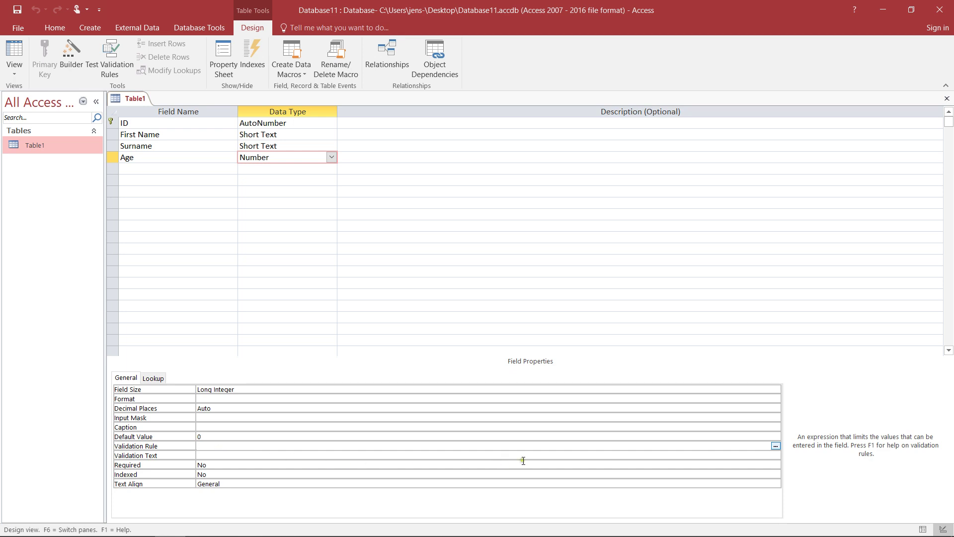
Enter >0 as Age's validation rule in the Expression Builder, browsing its function and operator lists.
{"action": "left_click", "coordinate": [776, 446]}
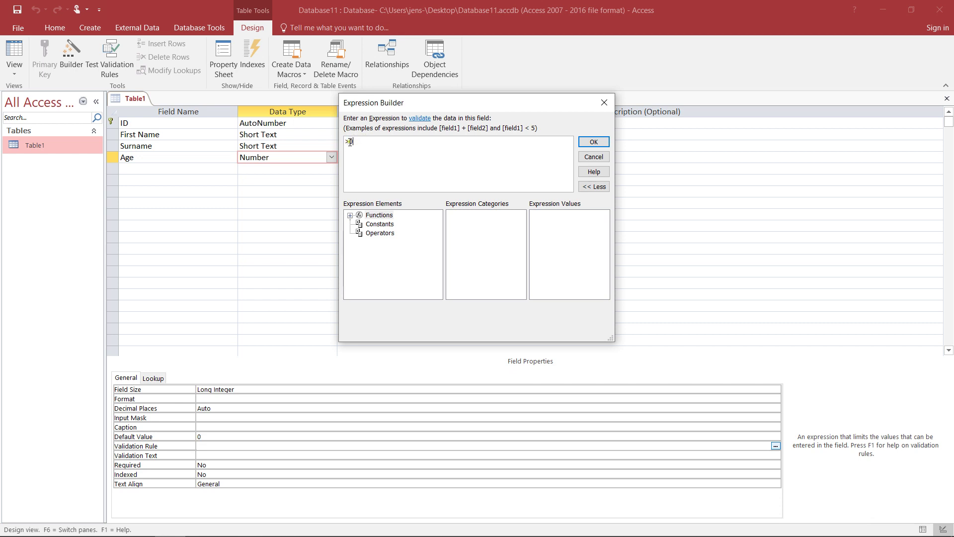
{"action": "left_click", "coordinate": [350, 215]}
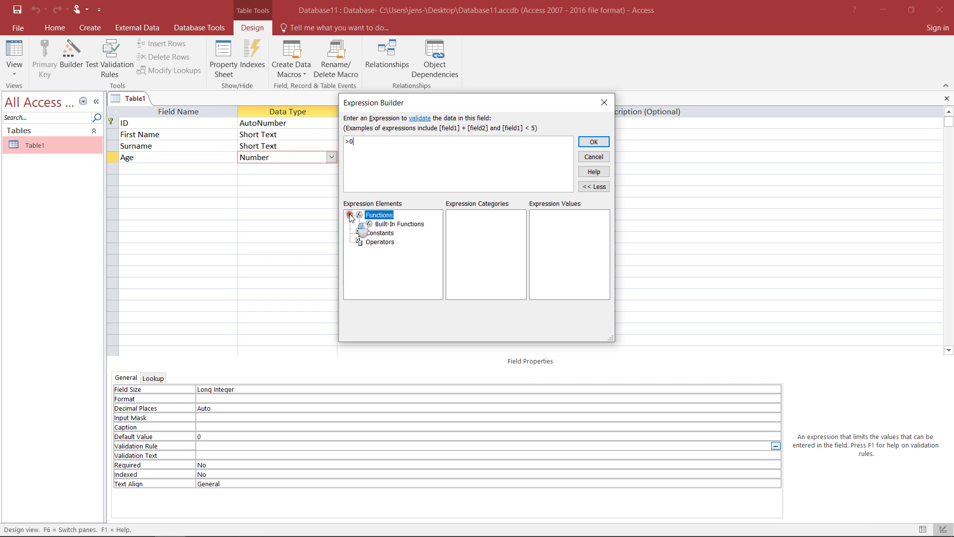
{"action": "left_click", "coordinate": [377, 235]}
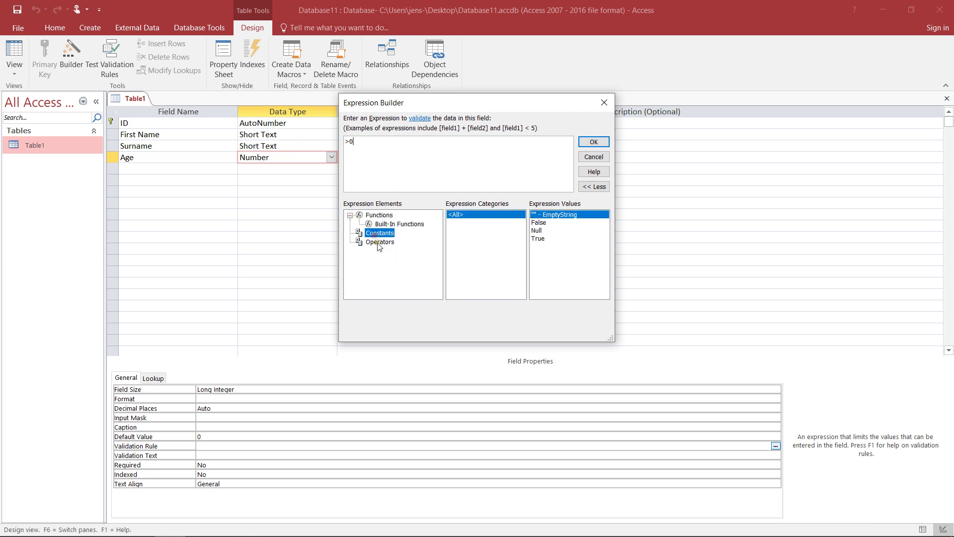
{"action": "left_click", "coordinate": [379, 242]}
{"action": "left_click", "coordinate": [458, 239]}
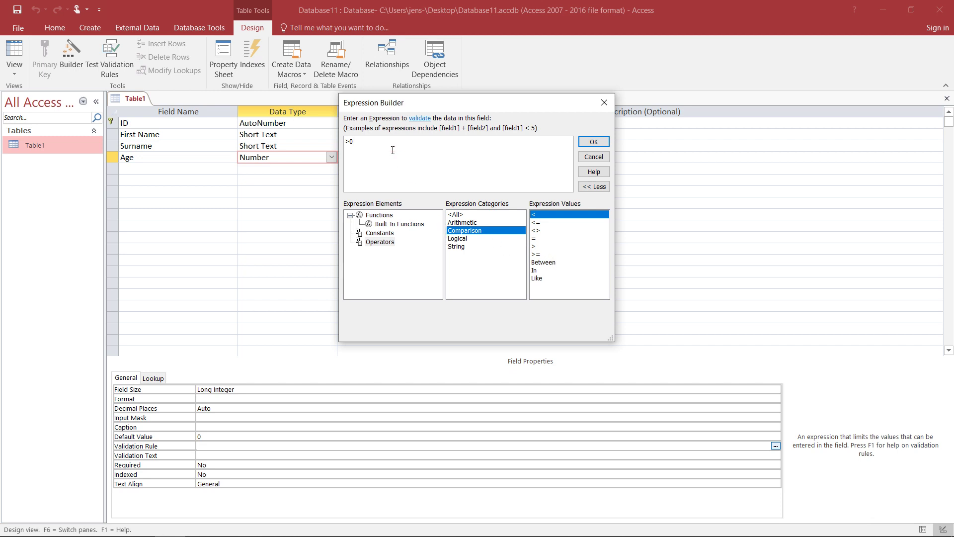
{"action": "left_click", "coordinate": [353, 141]}
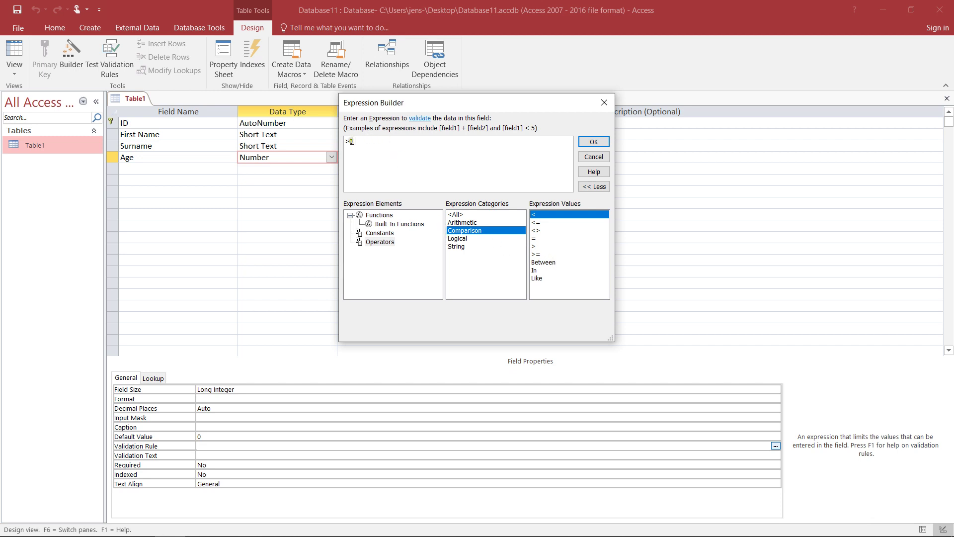
{"action": "left_click", "coordinate": [457, 239]}
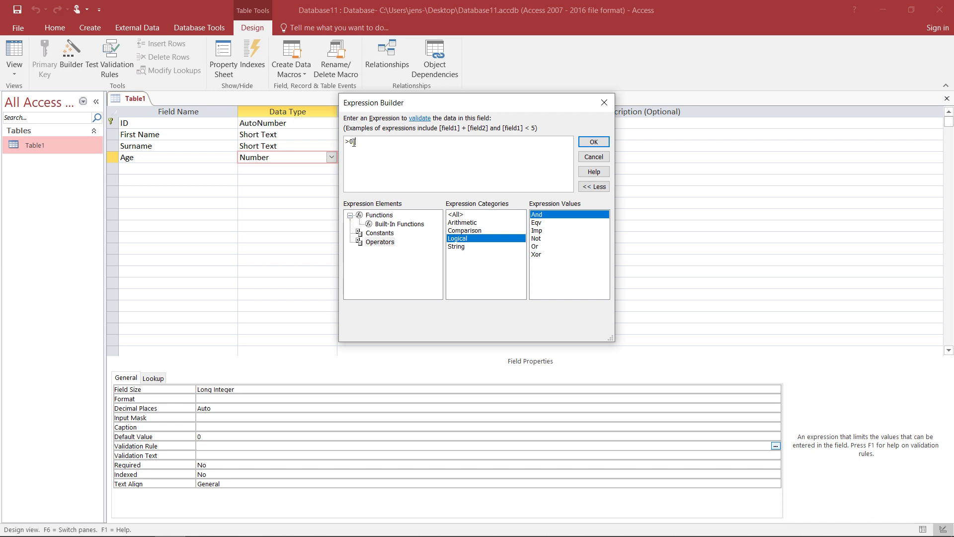
{"action": "left_click", "coordinate": [593, 142]}
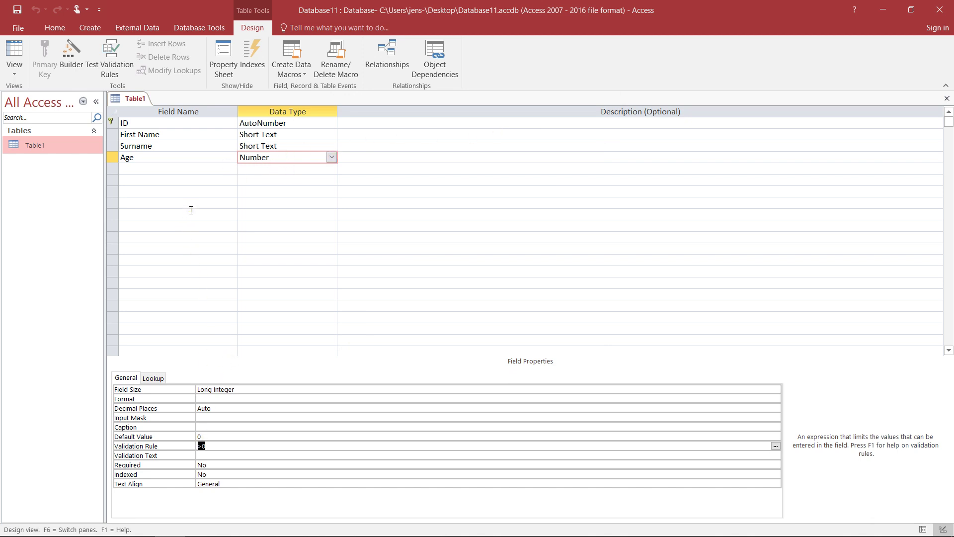
Save the table design and let Access test existing records against the >0 Age rule.
{"action": "key", "text": "ctrl+s"}
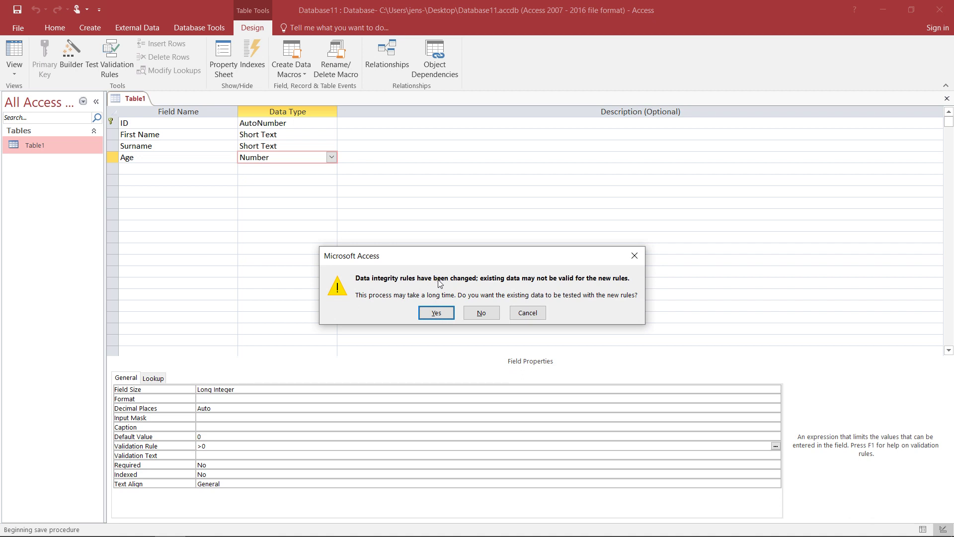
{"action": "left_click", "coordinate": [439, 315]}
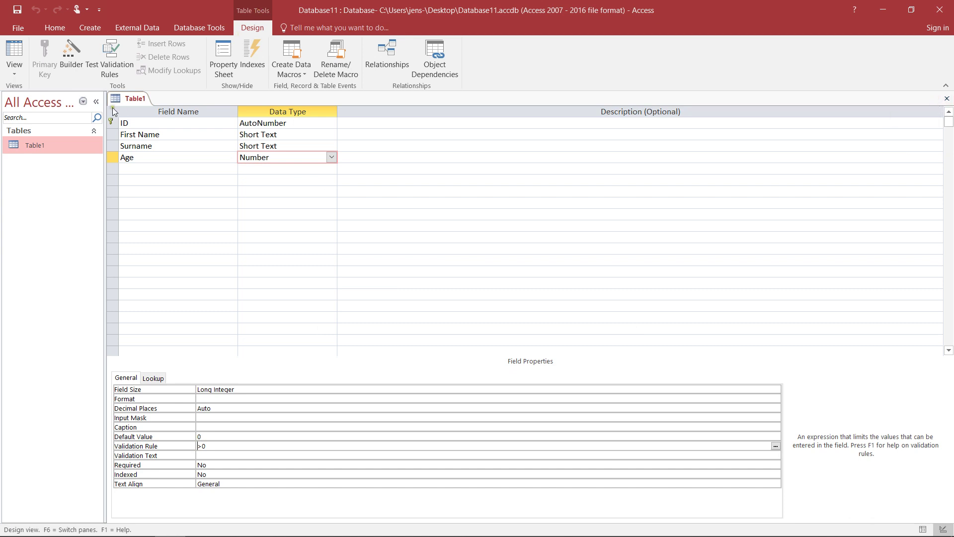
In Datasheet view, try -55 as the first record's Age, dismiss the rule's rejections, and save 55.
{"action": "left_click", "coordinate": [21, 72]}
{"action": "left_click", "coordinate": [43, 91]}
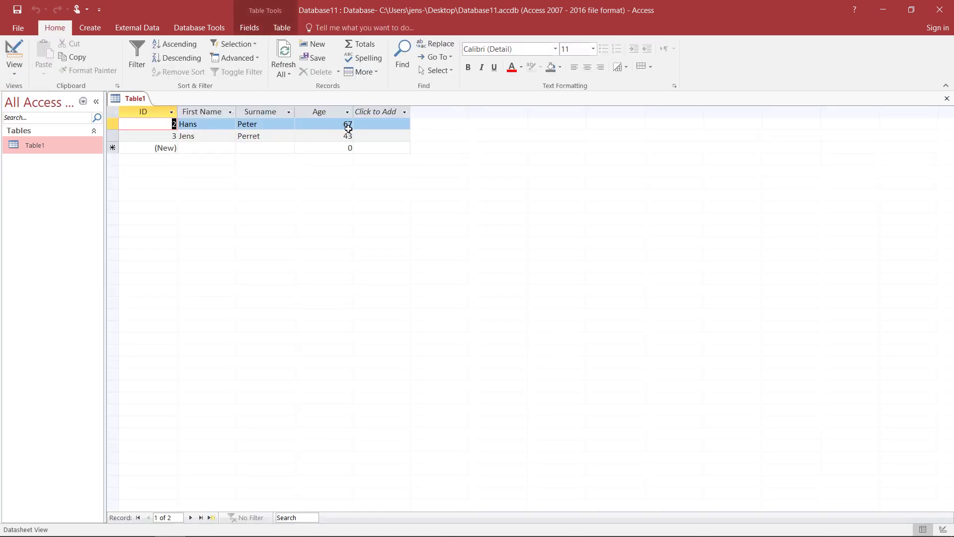
{"action": "left_click", "coordinate": [348, 127]}
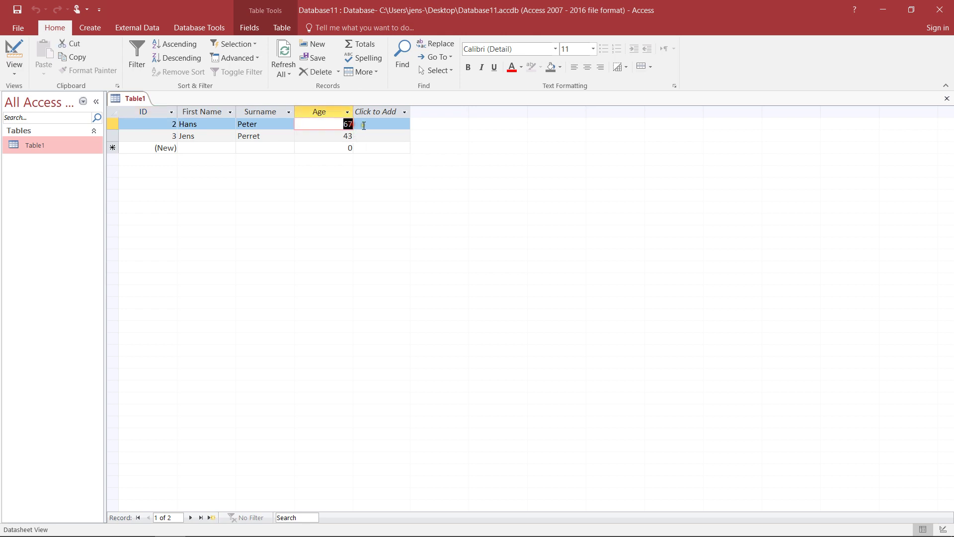
{"action": "type", "text": "-55"}
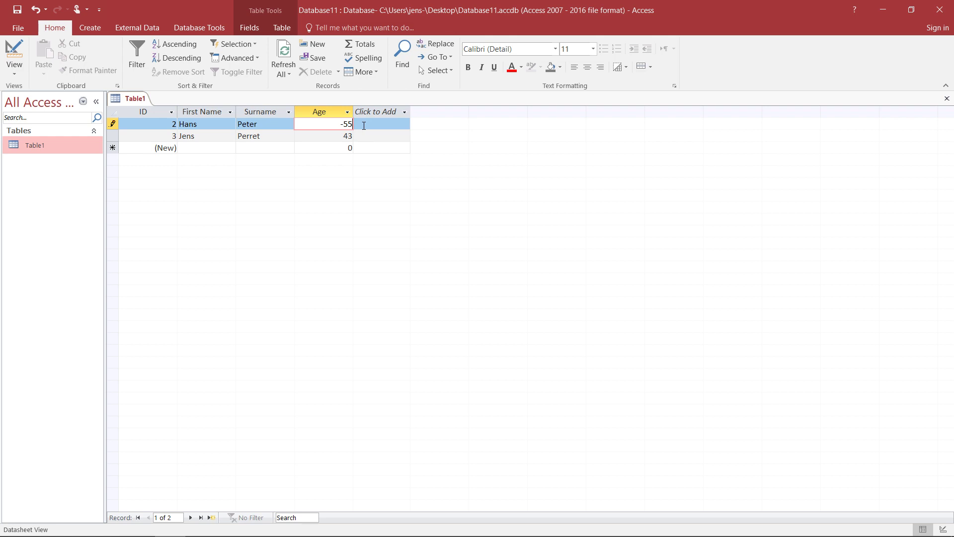
{"action": "key", "text": "Return"}
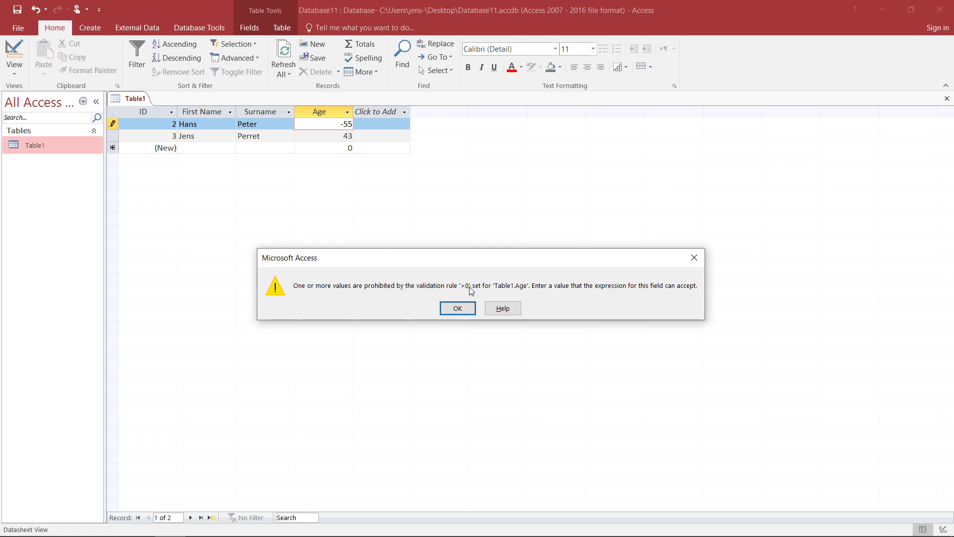
{"action": "left_click", "coordinate": [456, 309]}
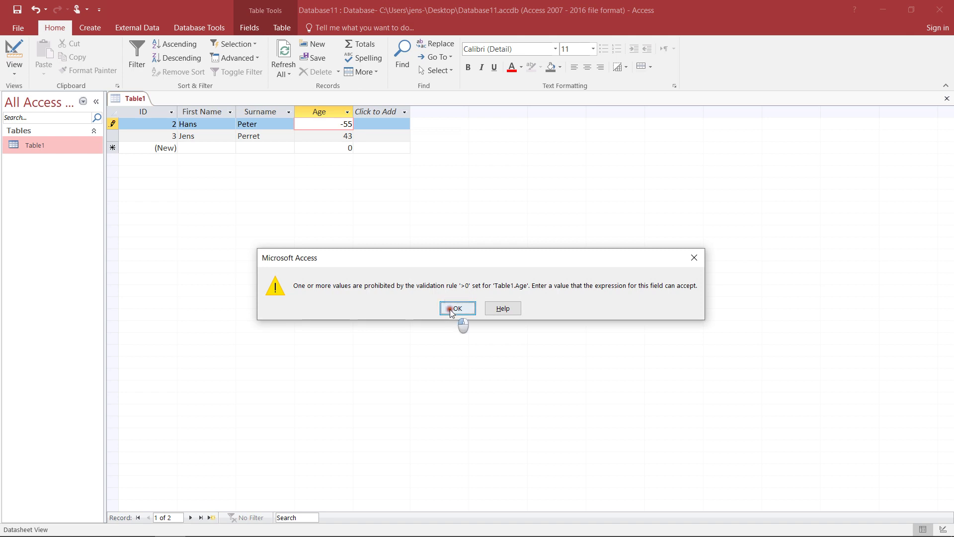
{"action": "left_click", "coordinate": [341, 138]}
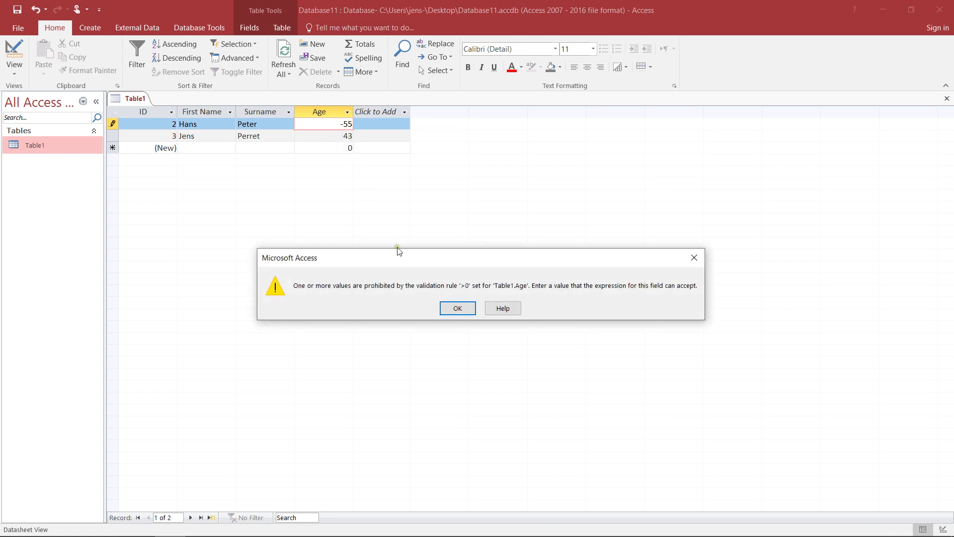
{"action": "left_click", "coordinate": [457, 309]}
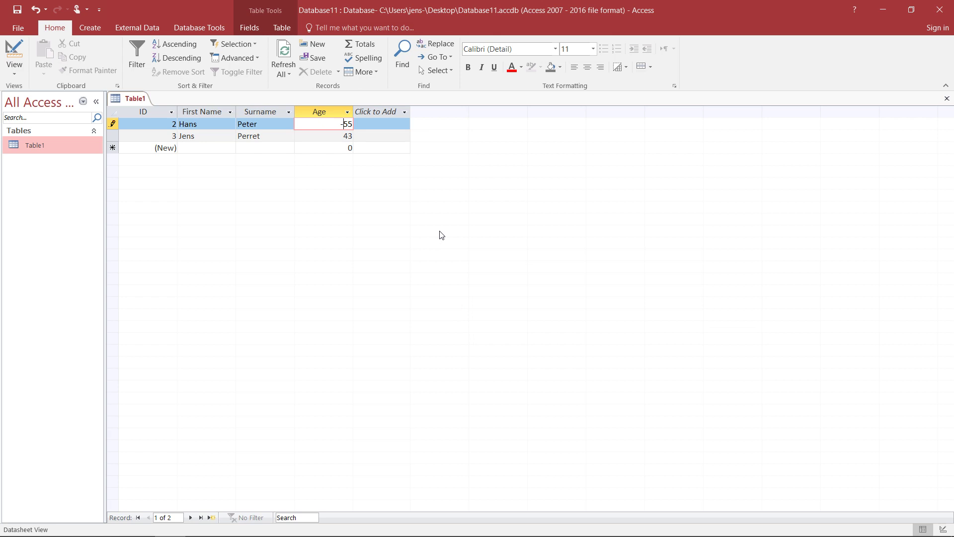
{"action": "key", "text": "Tab"}
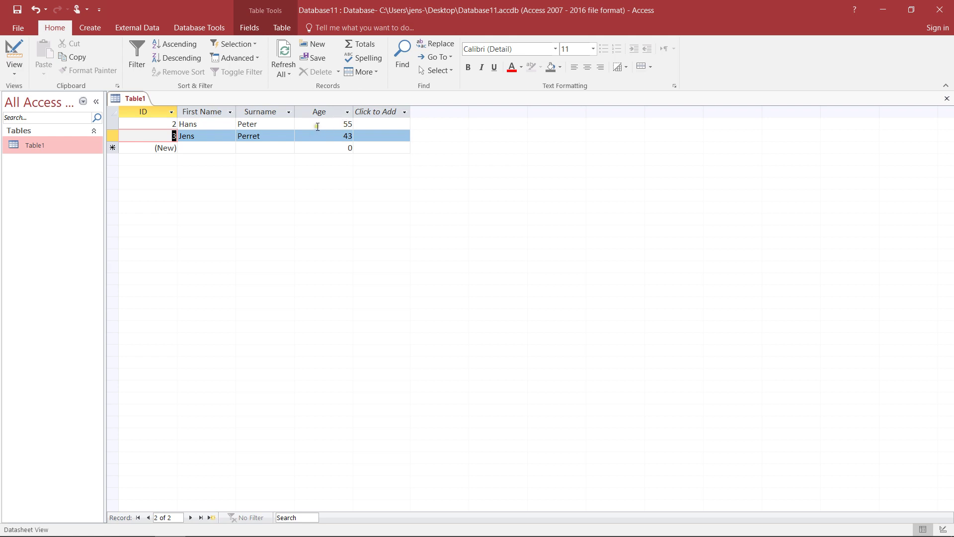
Switch Table1 back to Design view and check Age's Validation Rule >0 and Required No.
{"action": "left_click", "coordinate": [10, 76]}
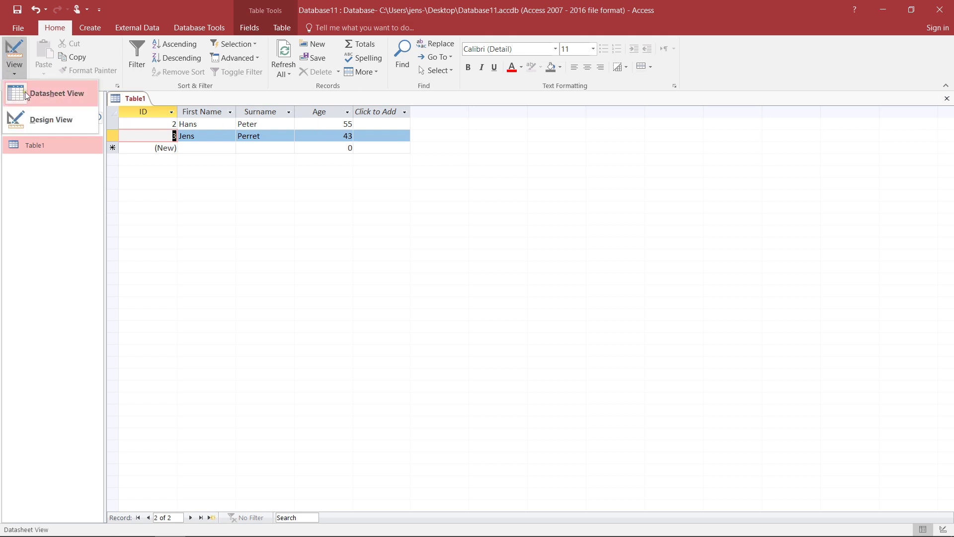
{"action": "left_click", "coordinate": [52, 119]}
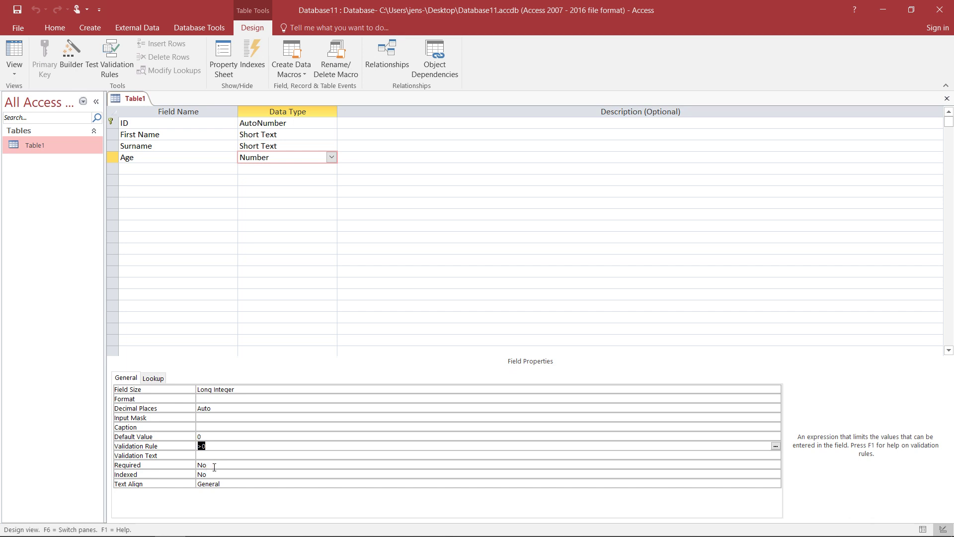
{"action": "left_click", "coordinate": [214, 466]}
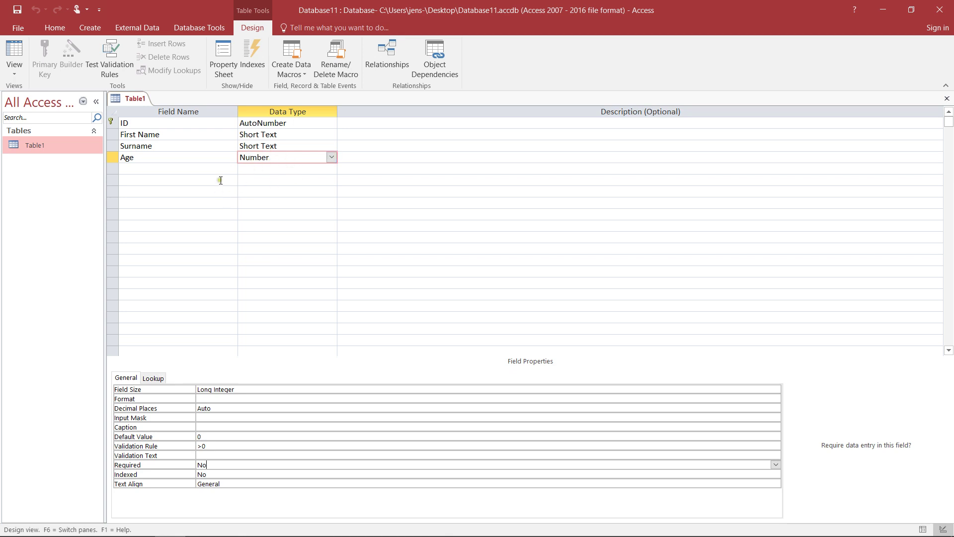
{"action": "left_click", "coordinate": [261, 132]}
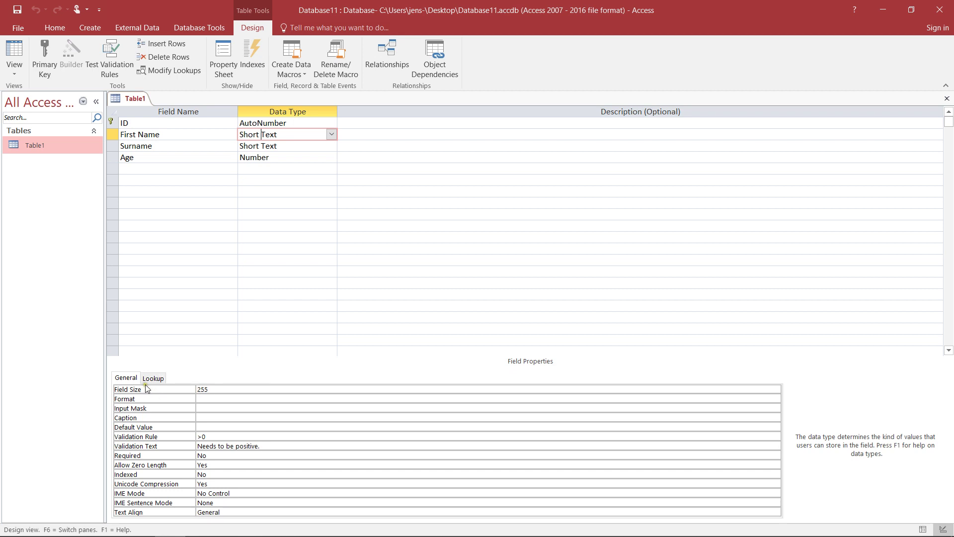
{"action": "left_click", "coordinate": [298, 160]}
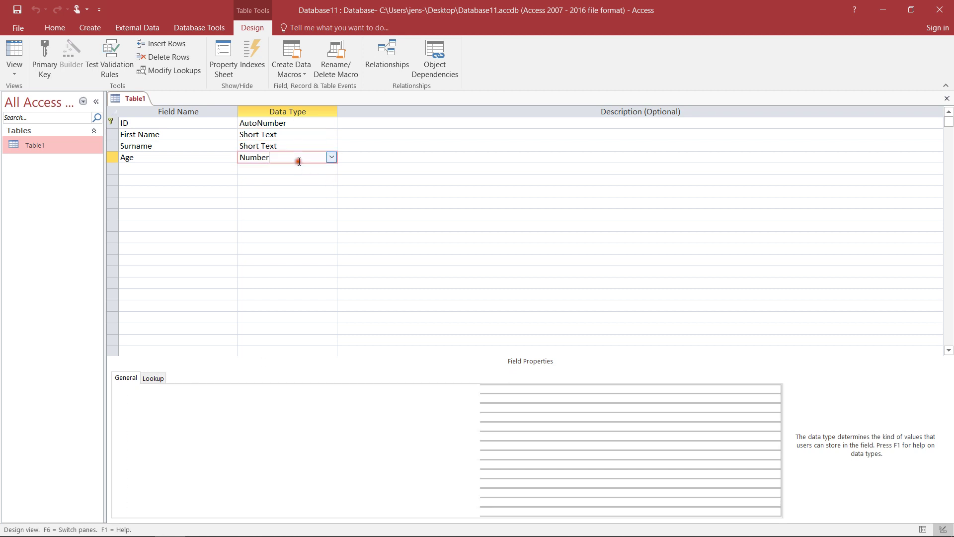
{"action": "left_click", "coordinate": [268, 136]}
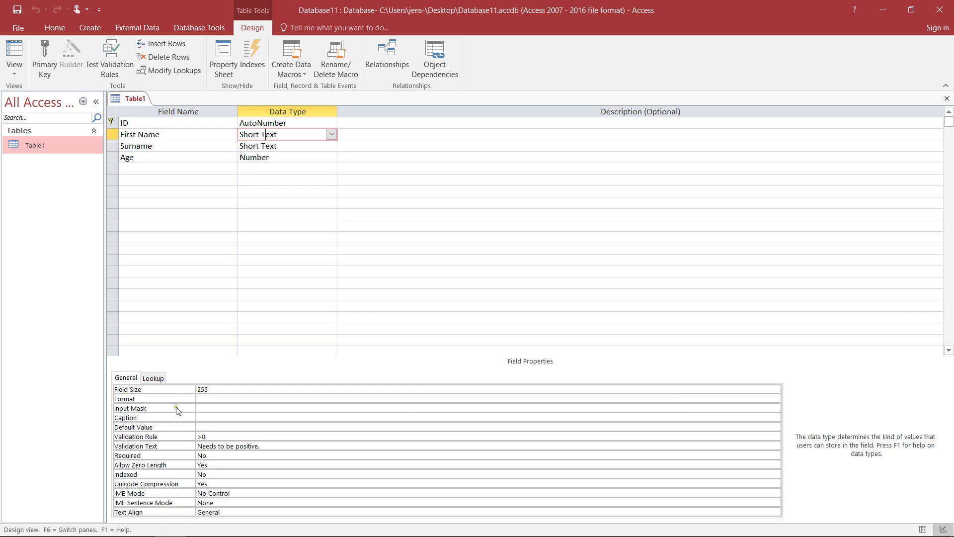
{"action": "left_click", "coordinate": [195, 390]}
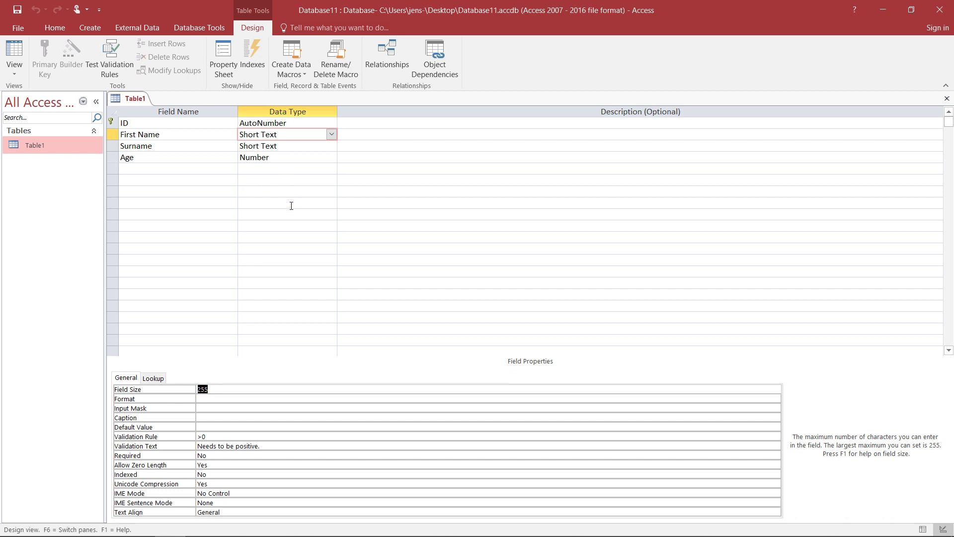
{"action": "left_click", "coordinate": [221, 393]}
Compare the Age, First Name and Surname field properties, noting Surname's empty validation rule.
{"action": "left_click", "coordinate": [267, 157]}
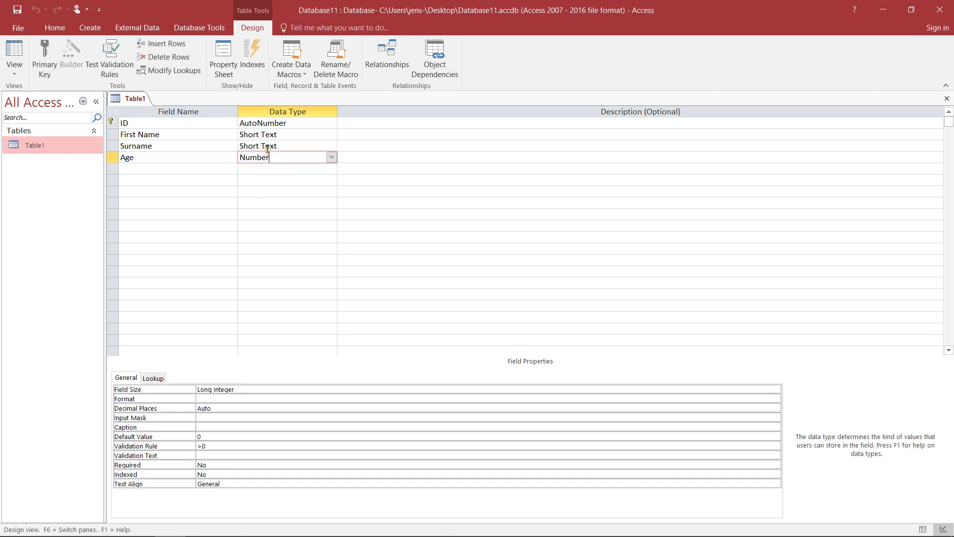
{"action": "left_click", "coordinate": [284, 135]}
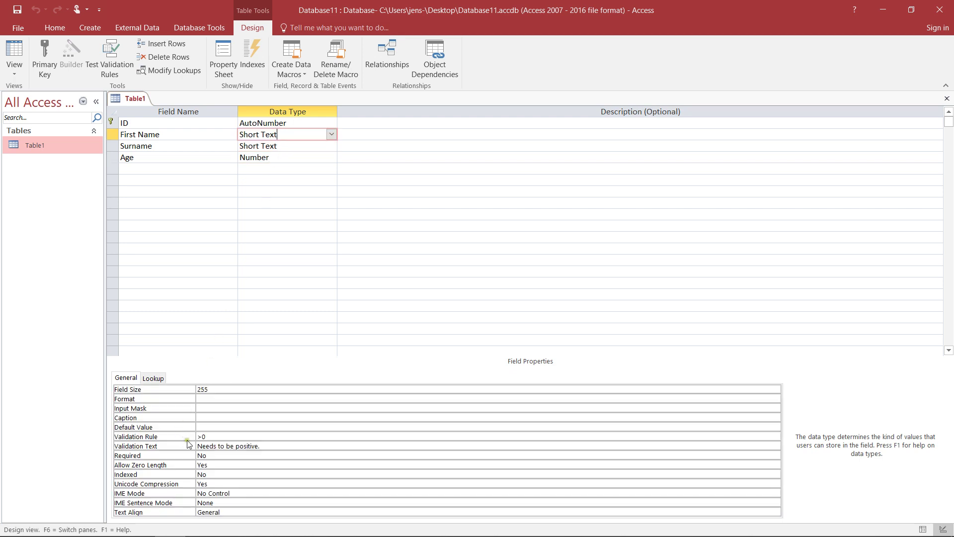
{"action": "left_click", "coordinate": [288, 145]}
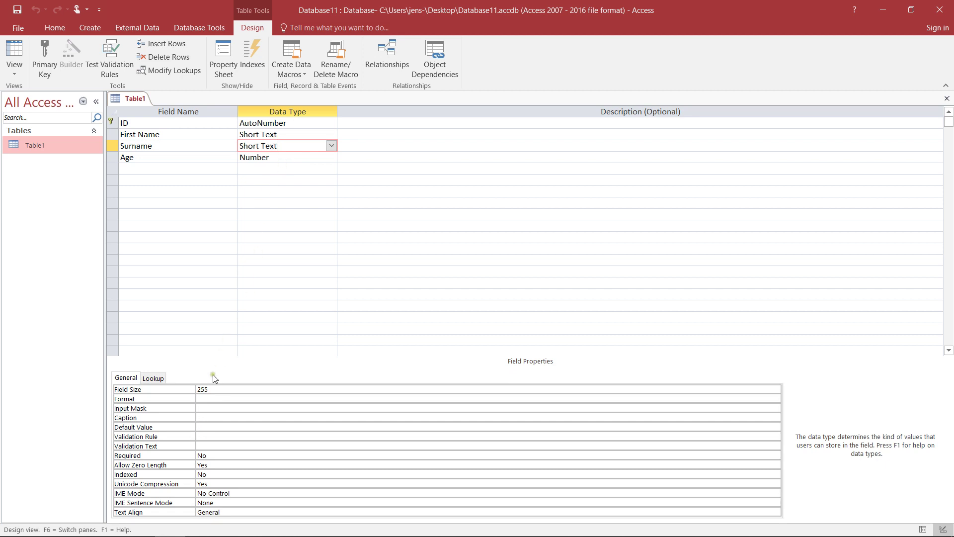
{"action": "left_click", "coordinate": [206, 437]}
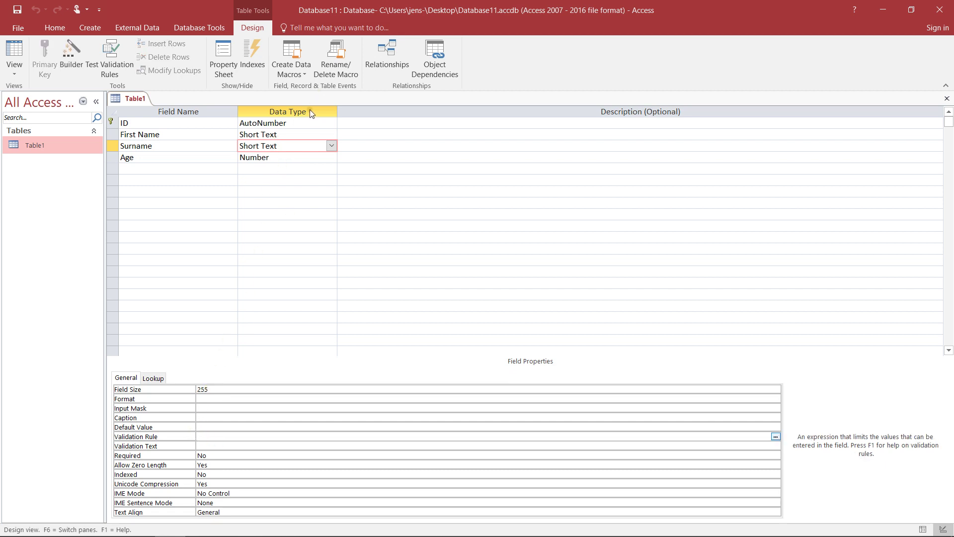
{"action": "left_click", "coordinate": [281, 135]}
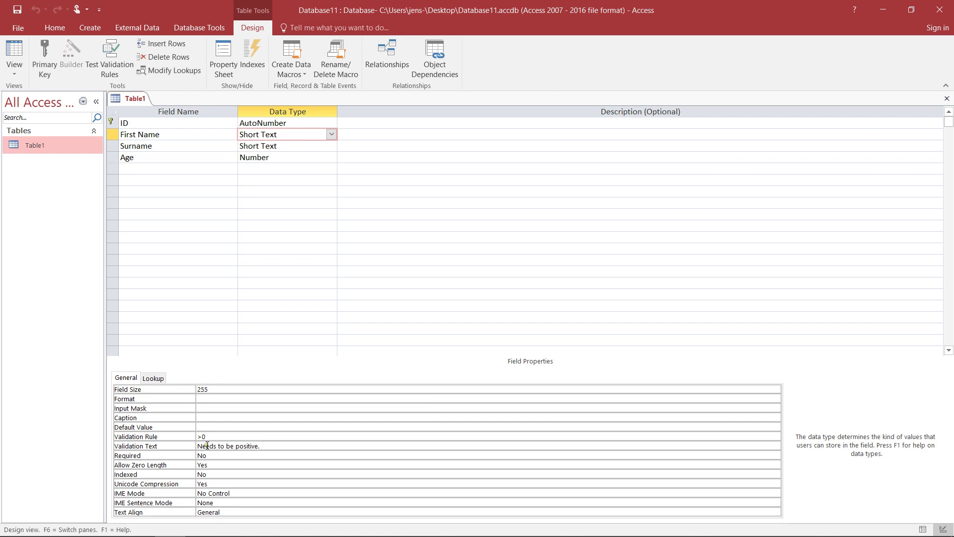
Delete First Name's >0 validation rule, including the interim <>"" entry, leaving it empty.
{"action": "left_click_drag", "start_coordinate": [214, 437], "coordinate": [189, 439]}
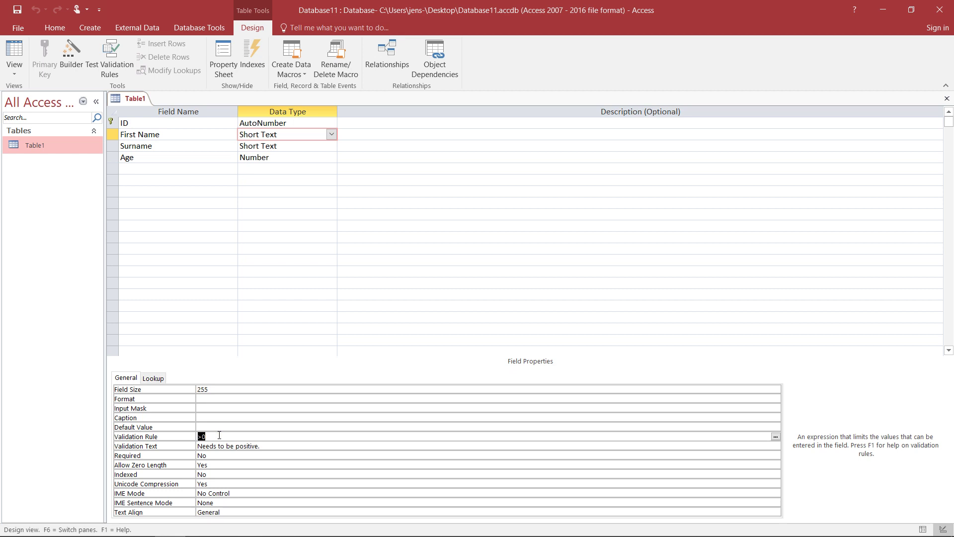
{"action": "key", "text": "Delete"}
{"action": "type", "text": "<>"}
{"action": "left_click", "coordinate": [192, 436]}
{"action": "left_click", "coordinate": [238, 437]}
{"action": "left_click_drag", "start_coordinate": [211, 437], "coordinate": [194, 436]}
{"action": "key", "text": "Delete"}
Delete First Name's validation text 'Needs to be positive.'.
{"action": "left_click", "coordinate": [280, 446]}
{"action": "left_click", "coordinate": [195, 446]}
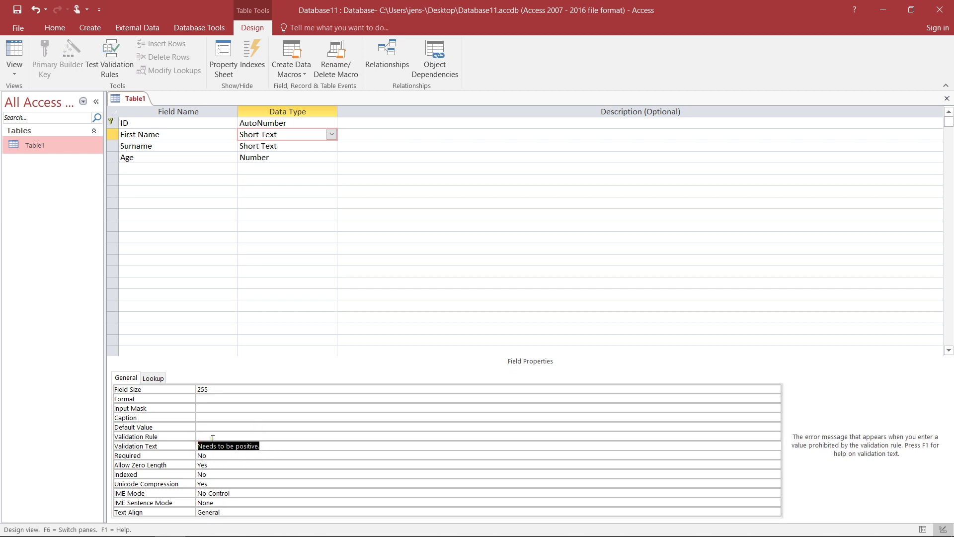
{"action": "key", "text": "Delete"}
Look over First Name's Format and Input Mask settings, then display the Age field's Number properties.
{"action": "left_click", "coordinate": [205, 399]}
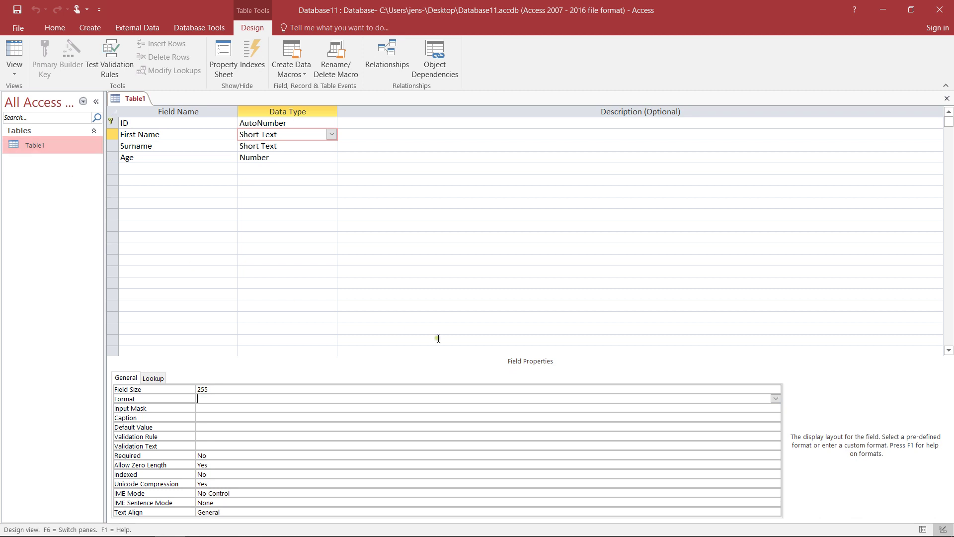
{"action": "left_click", "coordinate": [776, 399]}
{"action": "left_click", "coordinate": [198, 398]}
{"action": "left_click", "coordinate": [210, 408]}
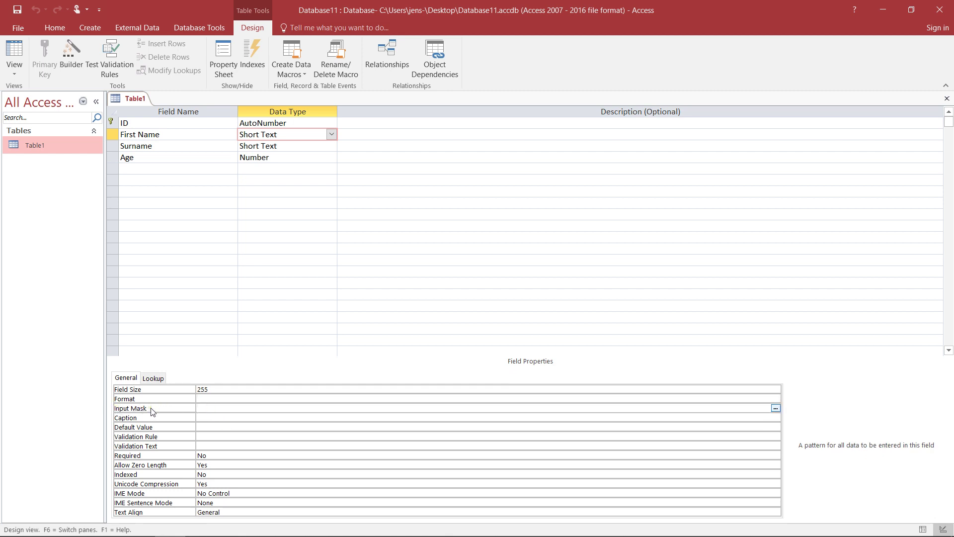
{"action": "left_click", "coordinate": [269, 167]}
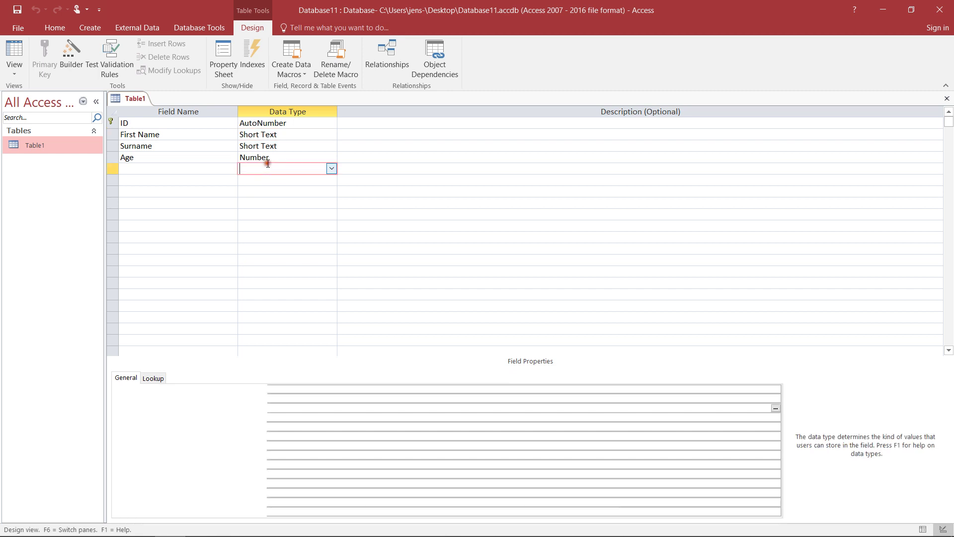
{"action": "left_click", "coordinate": [264, 154]}
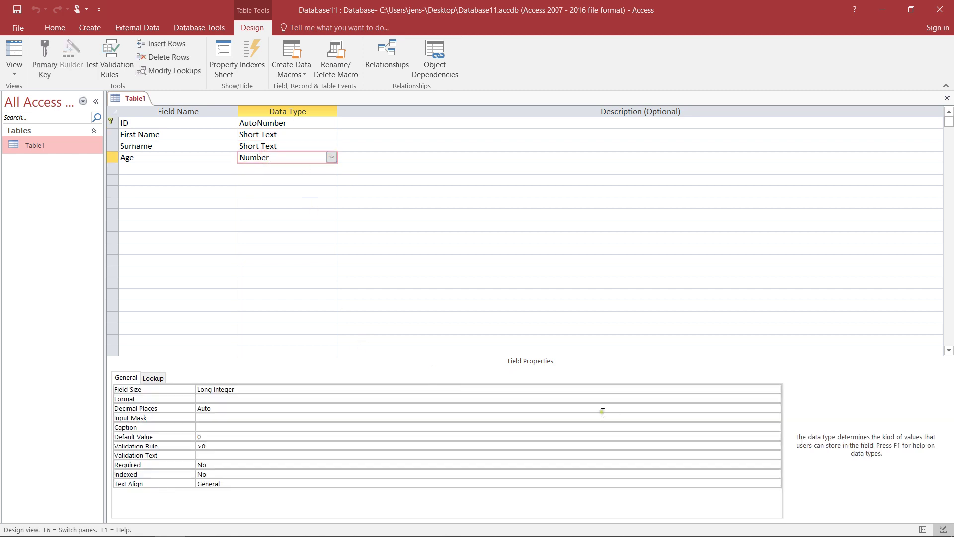
Browse Age's list of number formats without picking one, then show First Name's Short Text properties.
{"action": "left_click", "coordinate": [747, 399]}
{"action": "left_click", "coordinate": [777, 398]}
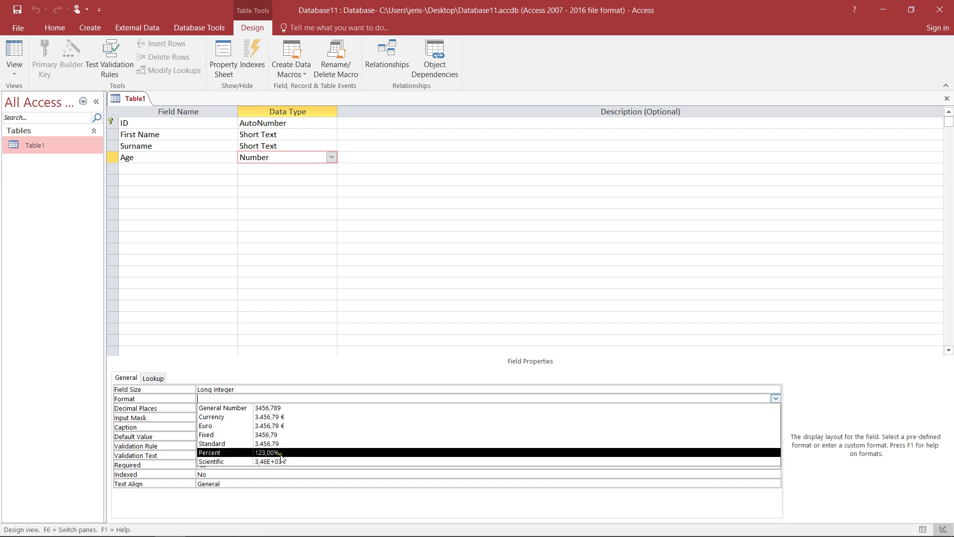
{"action": "left_click", "coordinate": [379, 362]}
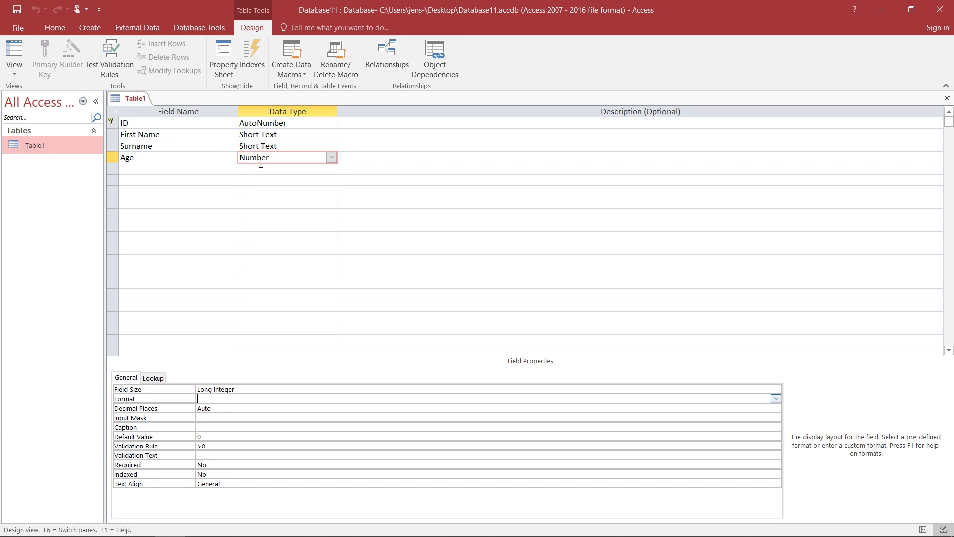
{"action": "left_click", "coordinate": [254, 133]}
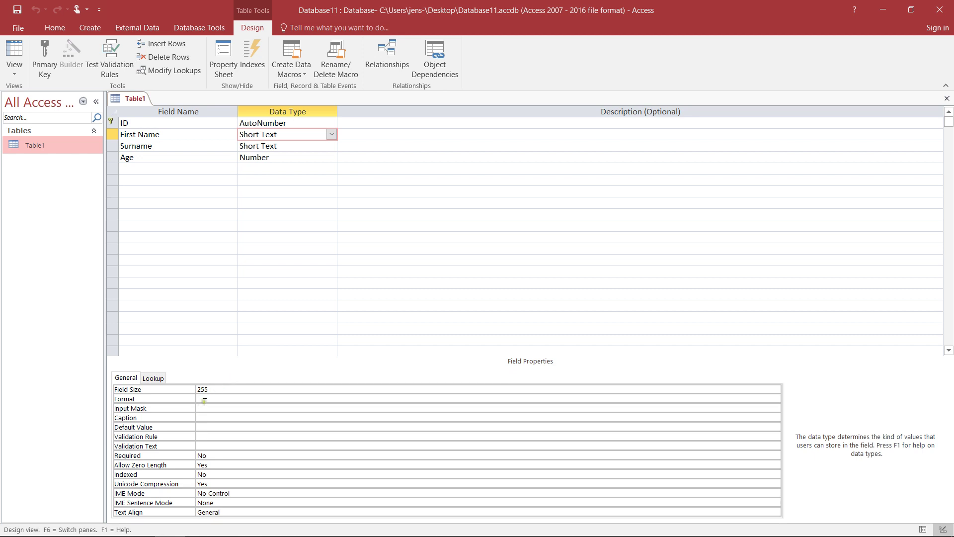